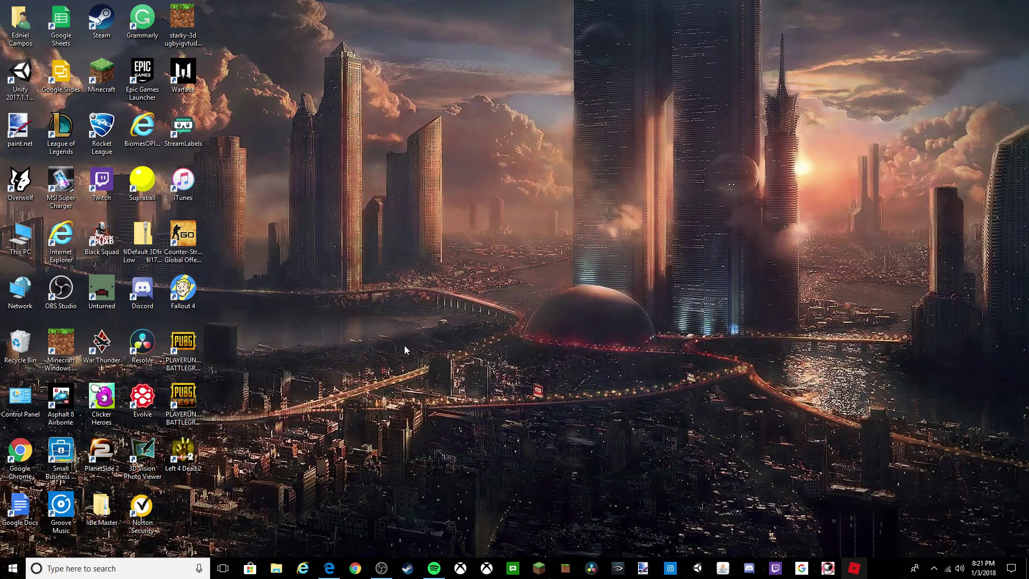
- Open the Energy Shaders article on MCPE DL and follow its 'Download Resources .McPack' link
{"action": "left_click", "coordinate": [331, 569]}
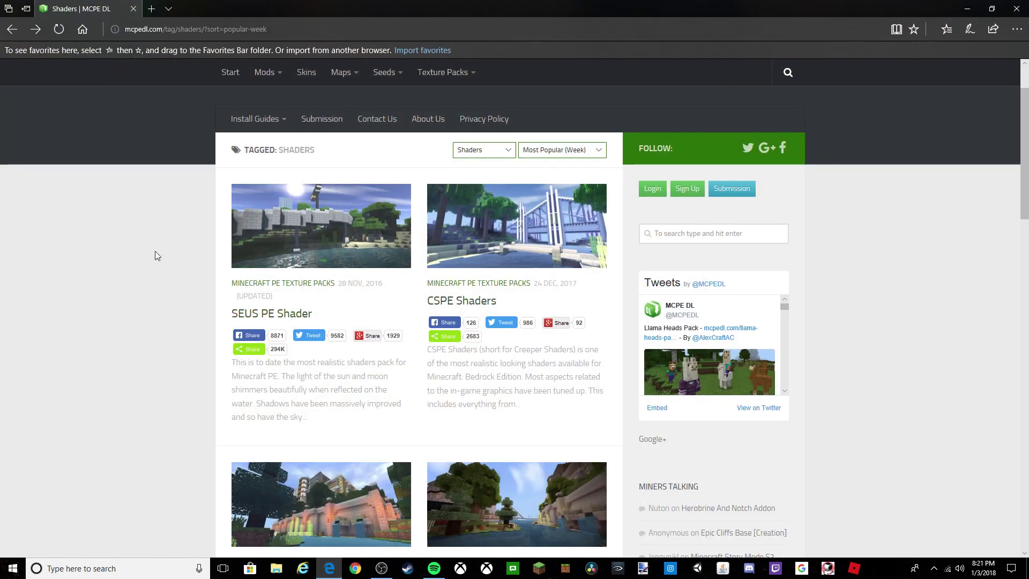
{"action": "scroll", "coordinate": [156, 252], "scroll_direction": "down", "scroll_amount": 1}
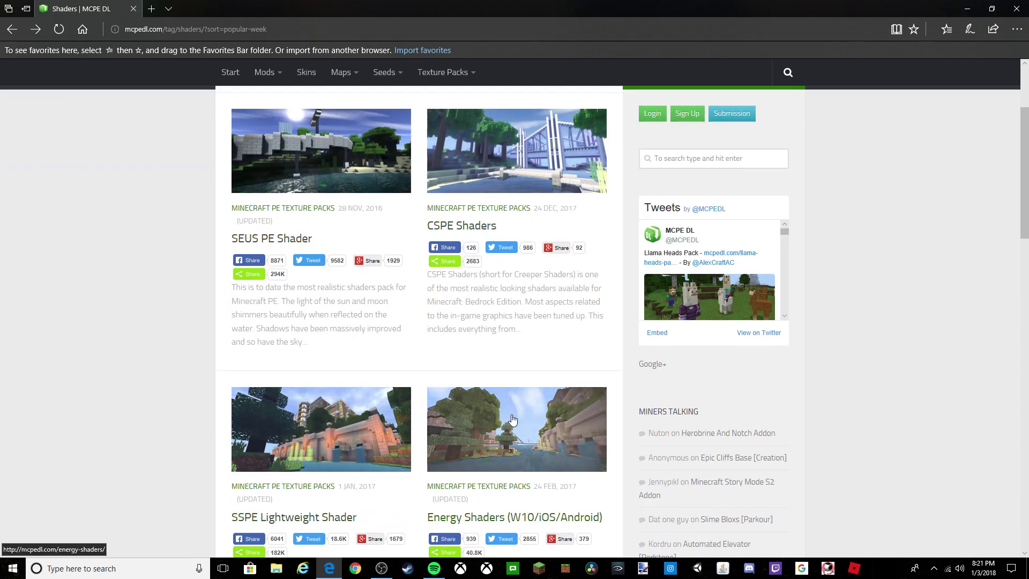
{"action": "scroll", "coordinate": [172, 242], "scroll_direction": "down", "scroll_amount": 1}
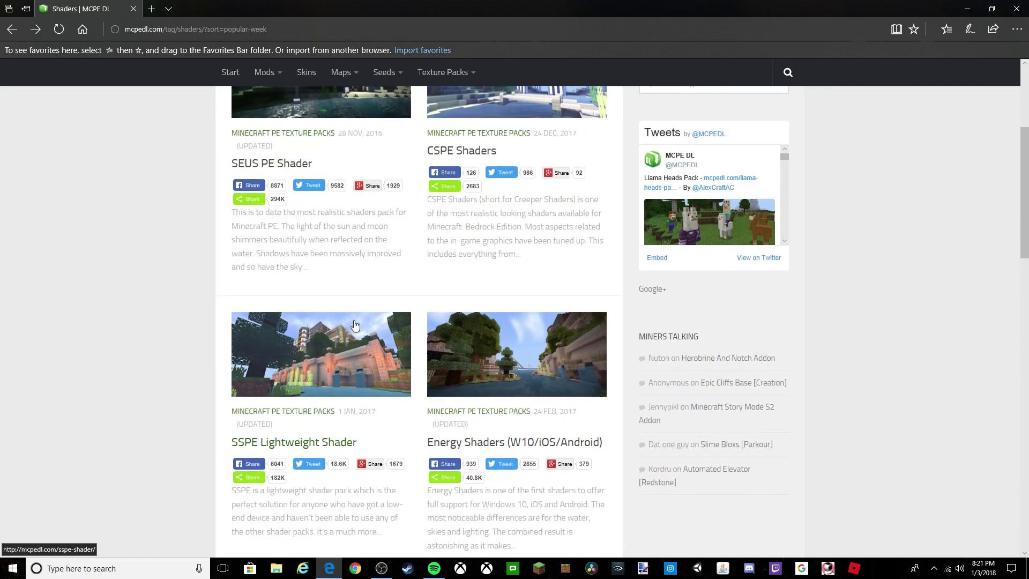
{"action": "left_click", "coordinate": [485, 448]}
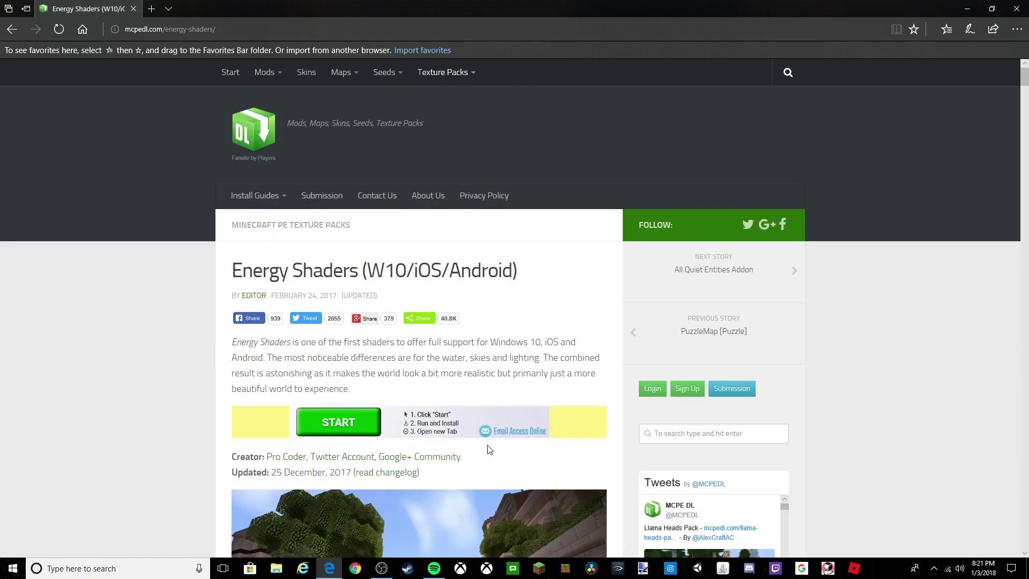
{"action": "scroll", "coordinate": [362, 409], "scroll_direction": "down", "scroll_amount": 4}
{"action": "scroll", "coordinate": [266, 386], "scroll_direction": "down", "scroll_amount": 7}
{"action": "scroll", "coordinate": [304, 400], "scroll_direction": "down", "scroll_amount": 2}
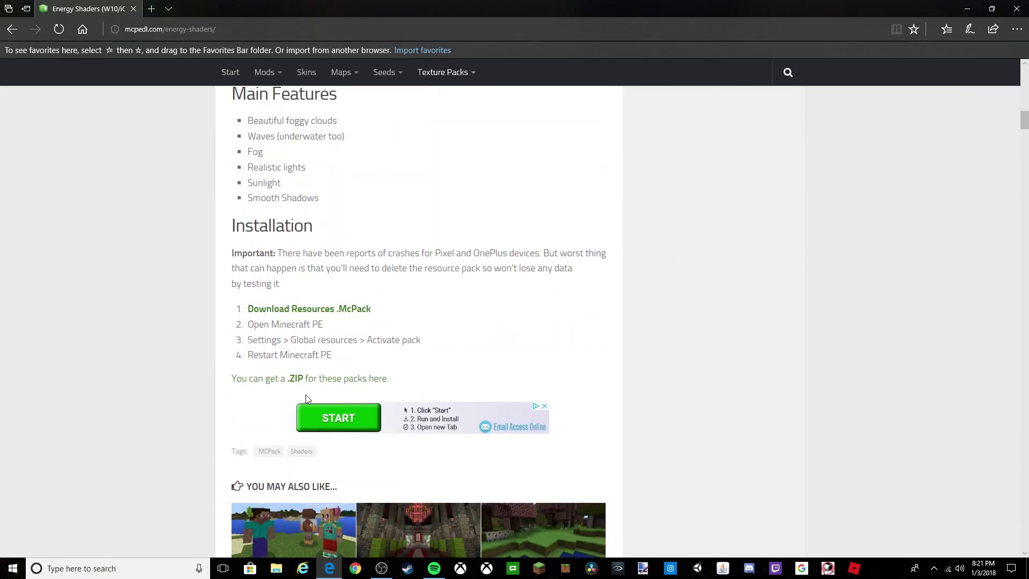
{"action": "left_click", "coordinate": [315, 311]}
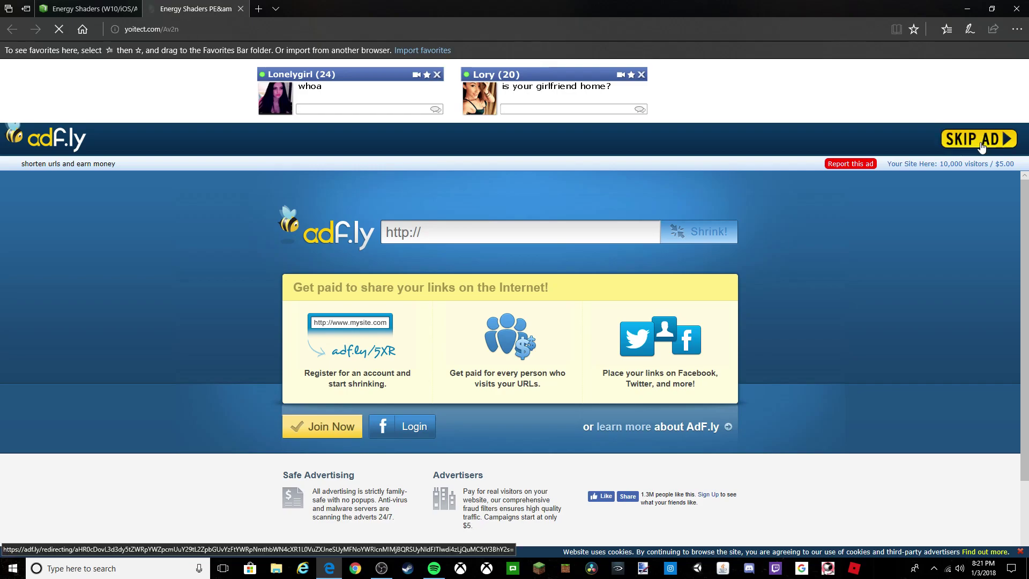
- Skip the adf.ly ad to reach MediaFire's Energy Shaders PE&WE v.3.4.0 download page
{"action": "left_click", "coordinate": [980, 140]}
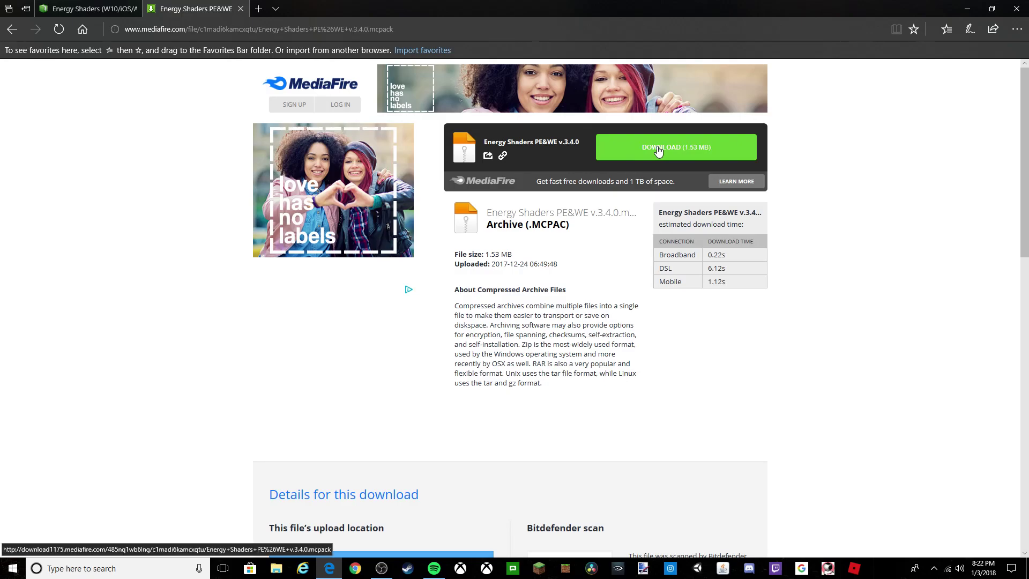
- Save Energy Shaders PE&WE v.3.4.0.mcpack to Downloads\MINECRAFT MODS, then minimise the browser
{"action": "left_click", "coordinate": [658, 152]}
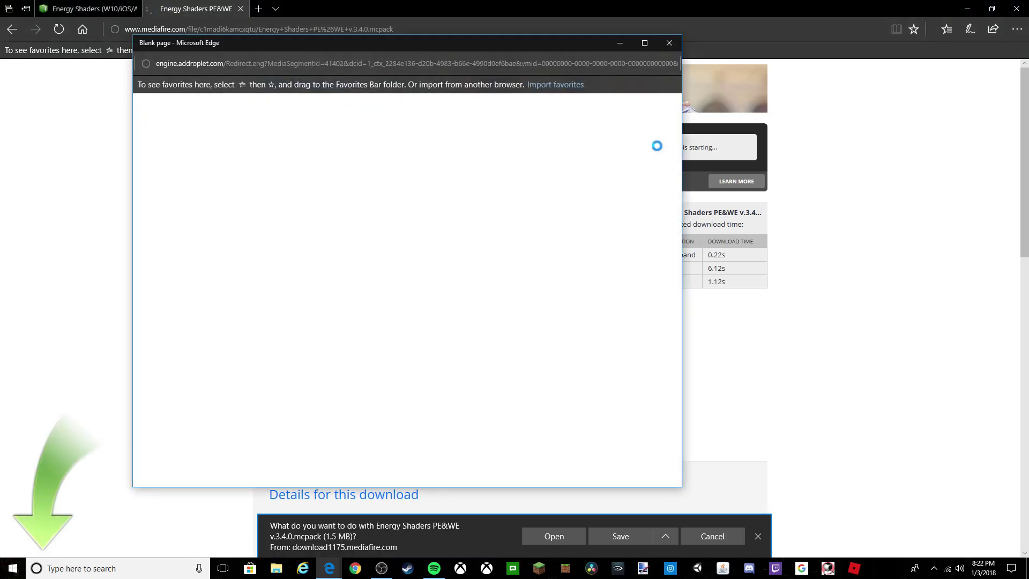
{"action": "left_click", "coordinate": [669, 44]}
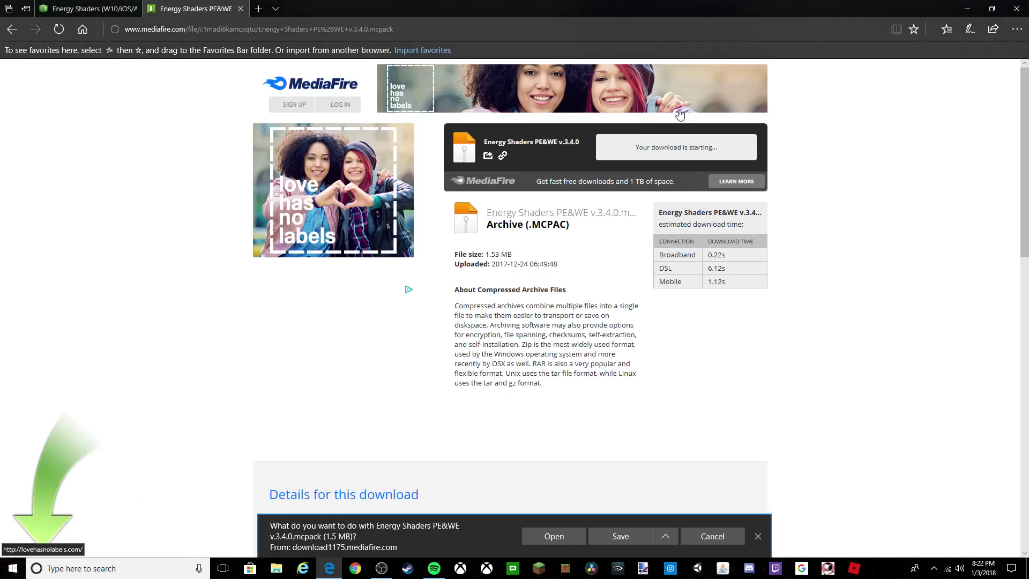
{"action": "left_click", "coordinate": [665, 536]}
{"action": "left_click", "coordinate": [644, 520]}
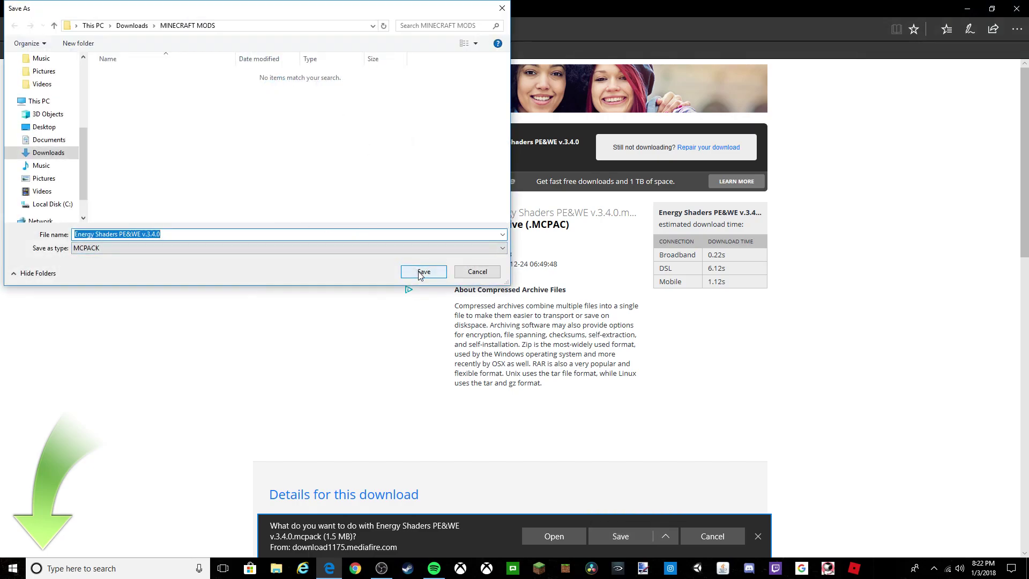
{"action": "left_click", "coordinate": [421, 273]}
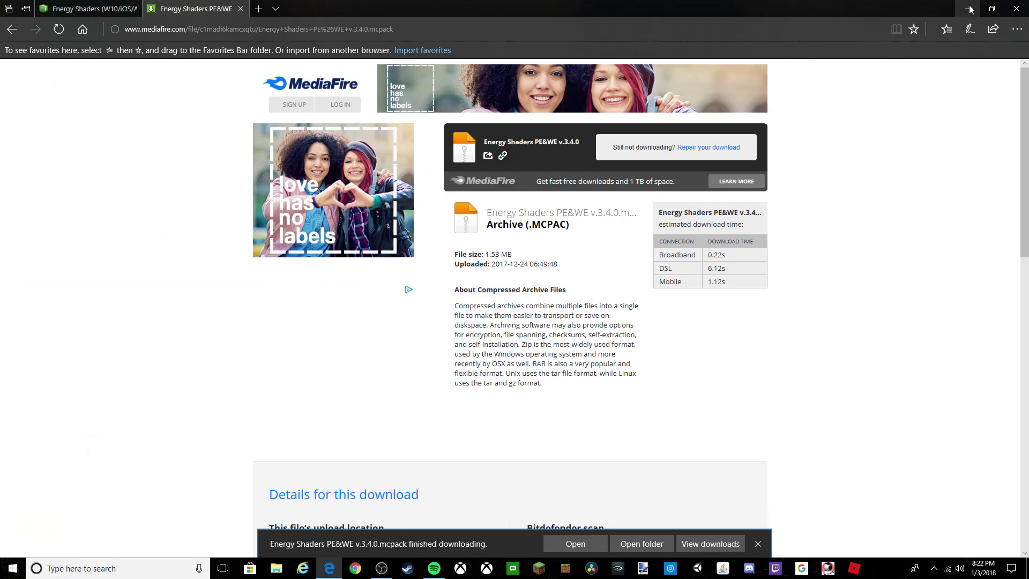
{"action": "left_click", "coordinate": [969, 9]}
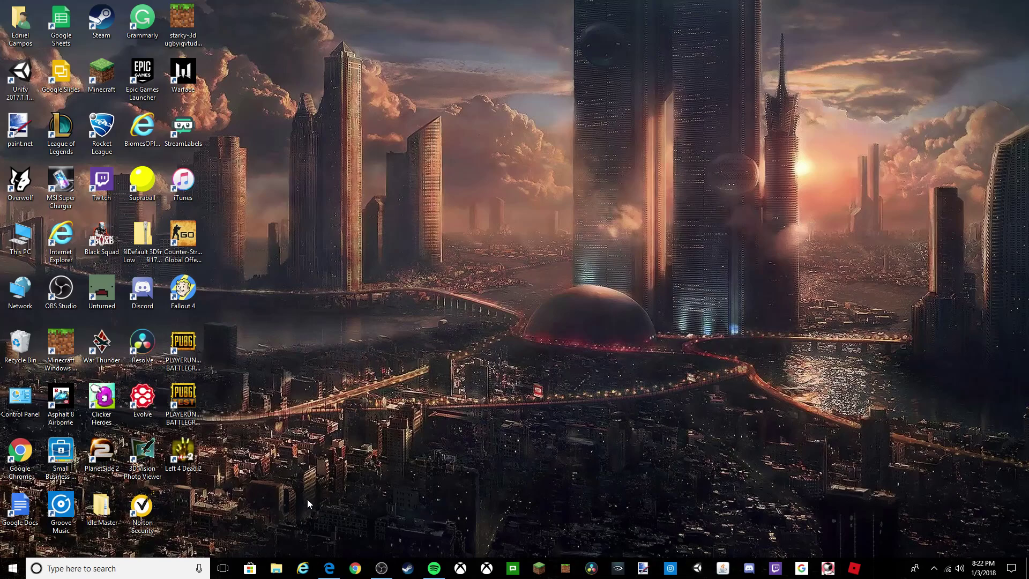
- Open the %localappdata% folder from the Run box
{"action": "key", "text": "super+r"}
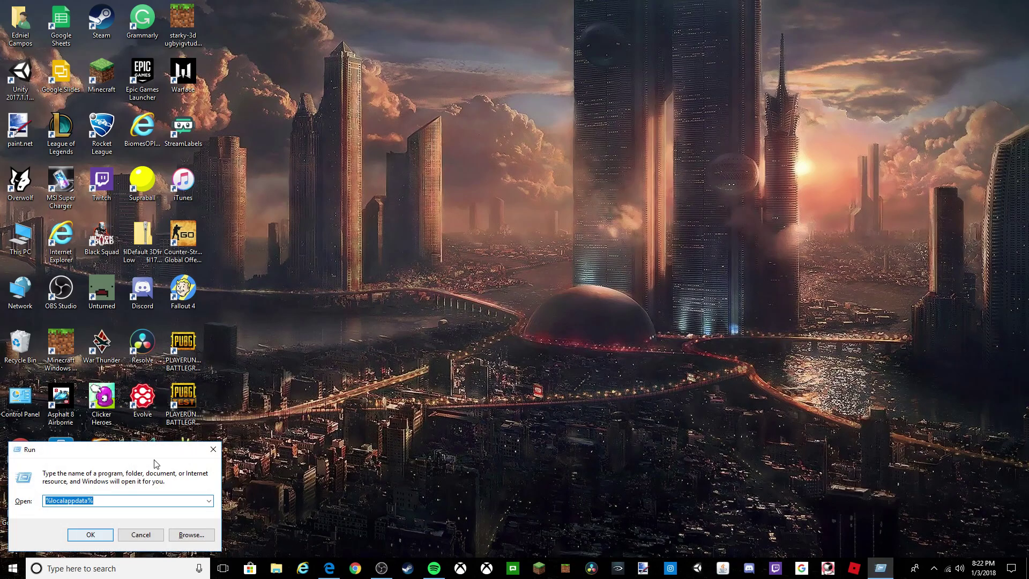
{"action": "left_click", "coordinate": [127, 500]}
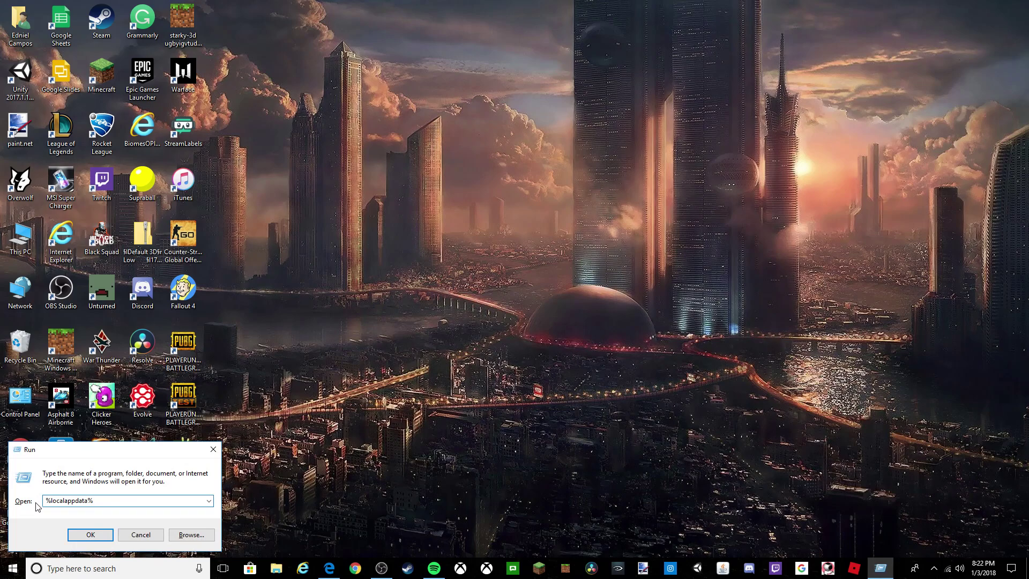
{"action": "left_click", "coordinate": [91, 534]}
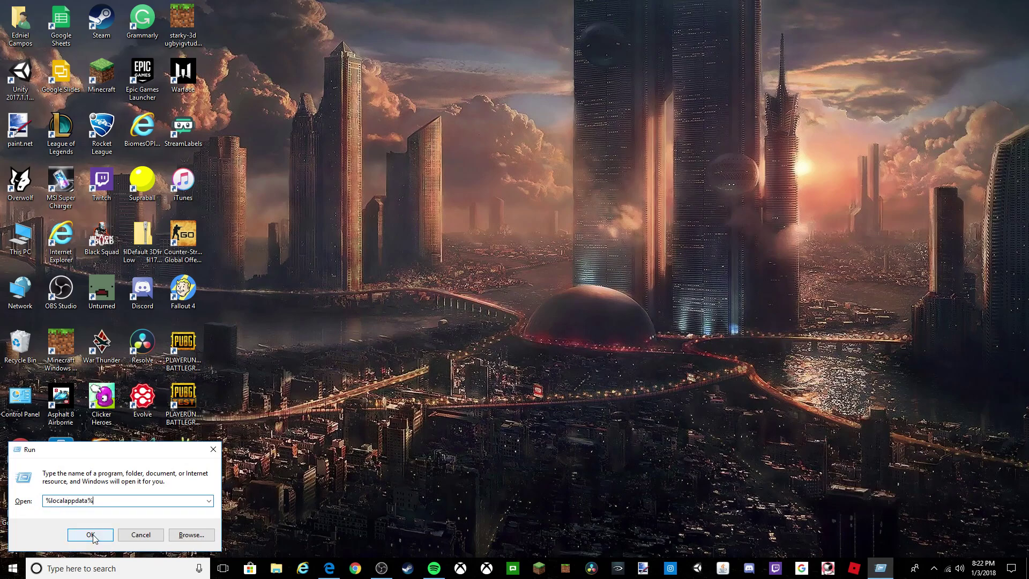
{"action": "scroll", "coordinate": [688, 261], "scroll_direction": "down", "scroll_amount": 2}
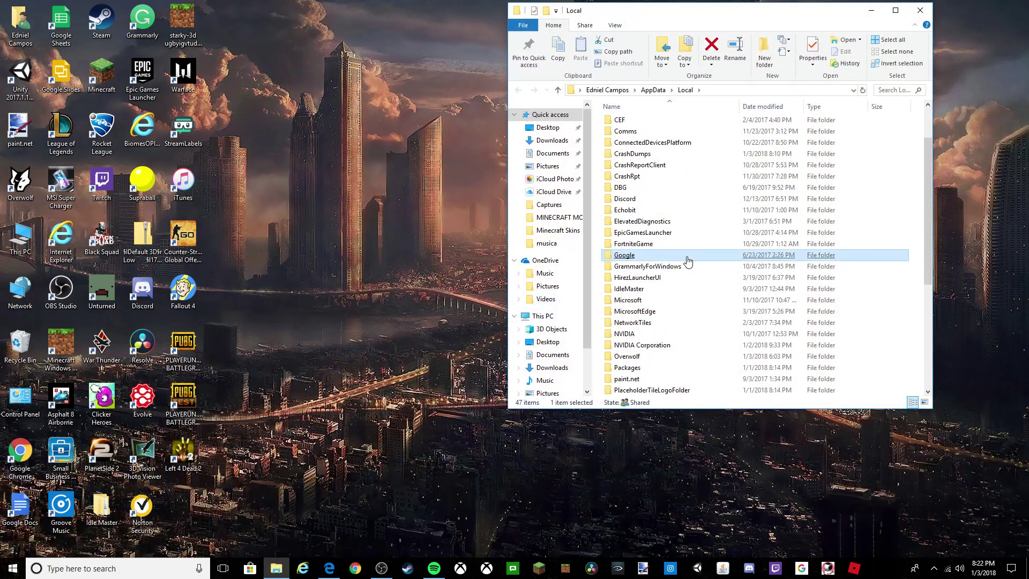
- Go through Packages > Microsoft.MinecraftUWP > LocalState > games > com.mojang > resource_packs
{"action": "double_click", "coordinate": [625, 338]}
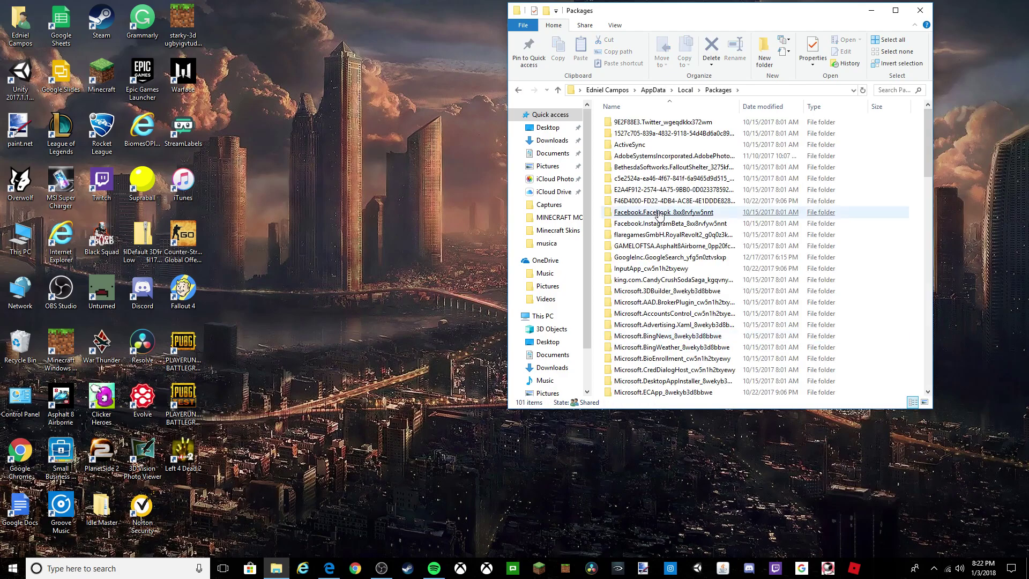
{"action": "left_click_drag", "start_coordinate": [929, 137], "coordinate": [923, 178]}
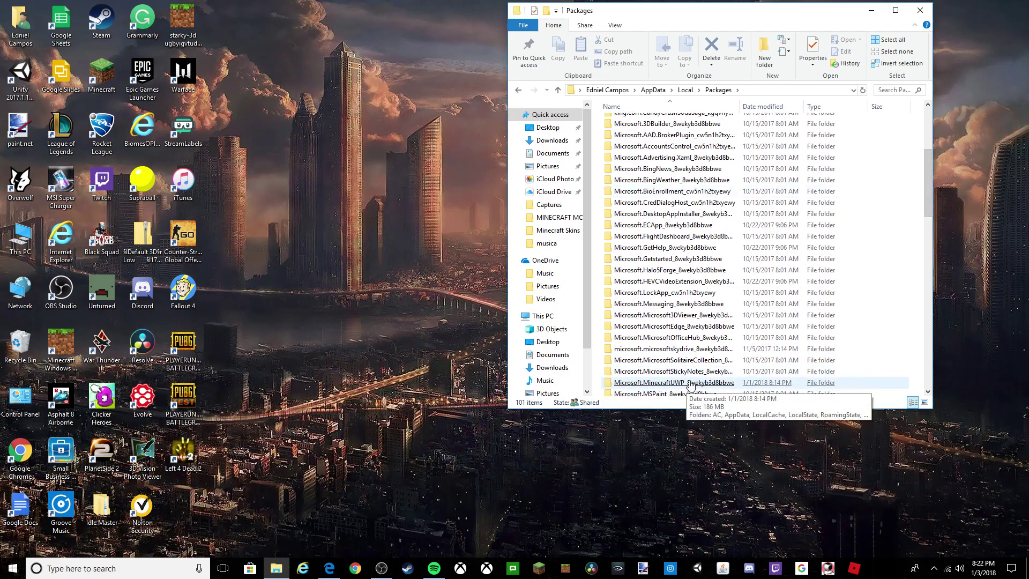
{"action": "left_click", "coordinate": [692, 384]}
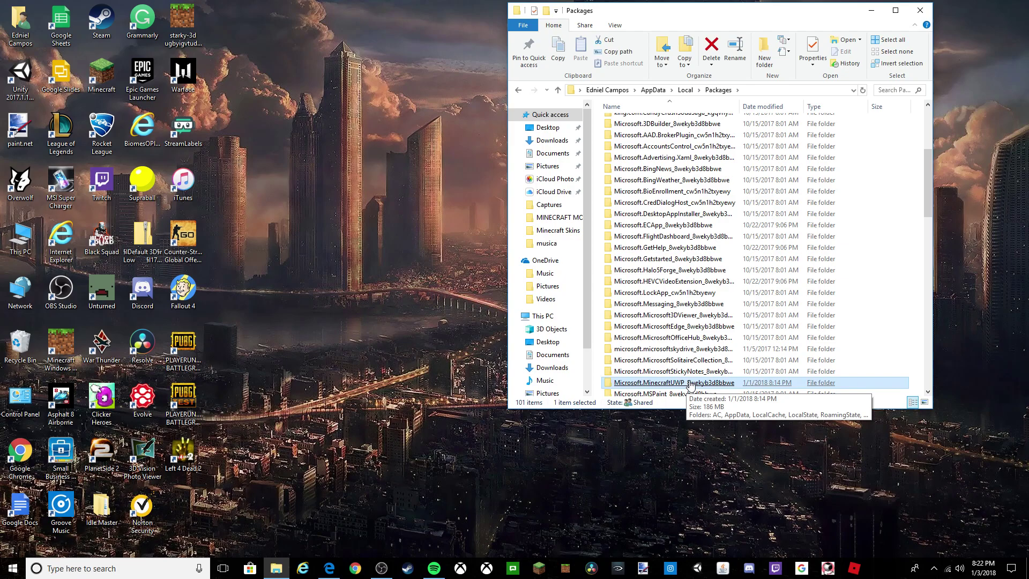
{"action": "double_click", "coordinate": [691, 384]}
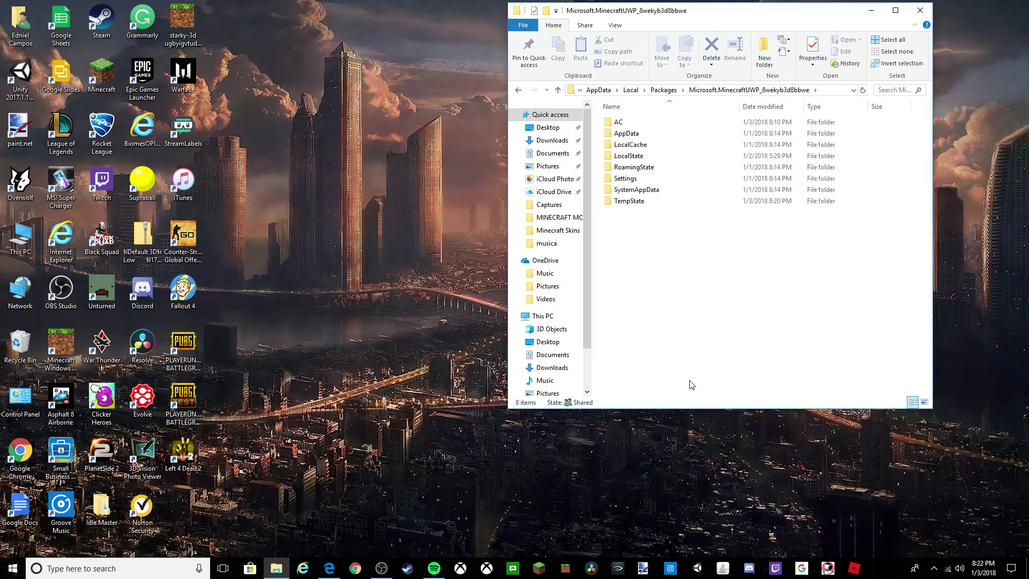
{"action": "left_click", "coordinate": [629, 179]}
{"action": "left_click", "coordinate": [634, 158]}
{"action": "double_click", "coordinate": [634, 158]}
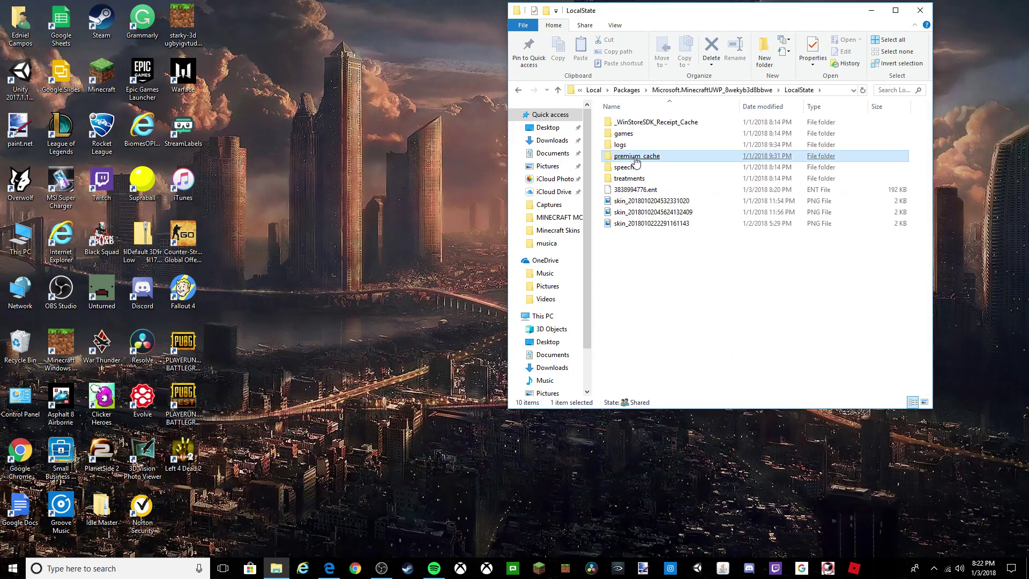
{"action": "double_click", "coordinate": [628, 133]}
{"action": "double_click", "coordinate": [634, 126]}
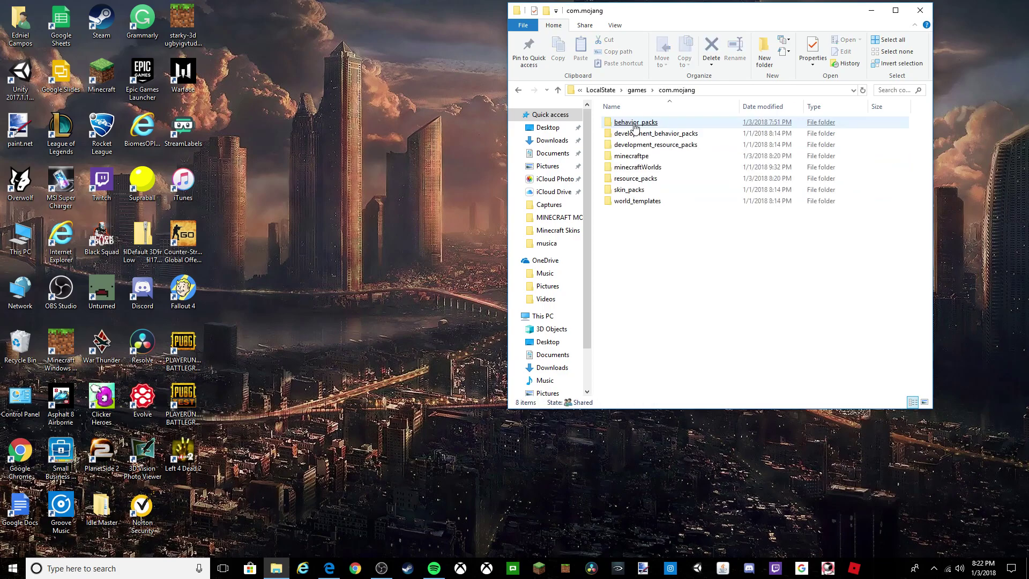
{"action": "left_click", "coordinate": [635, 123]}
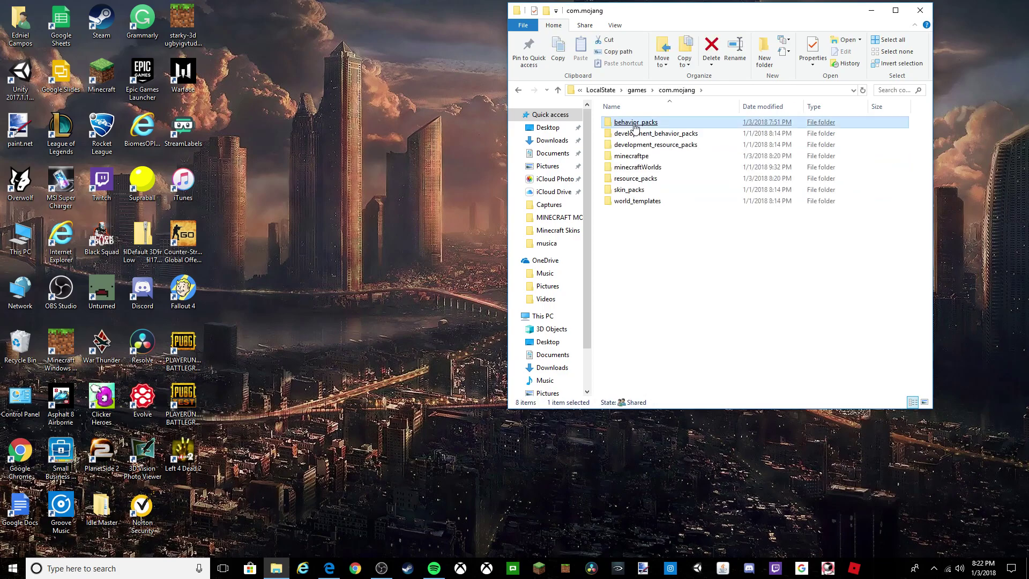
{"action": "double_click", "coordinate": [651, 179]}
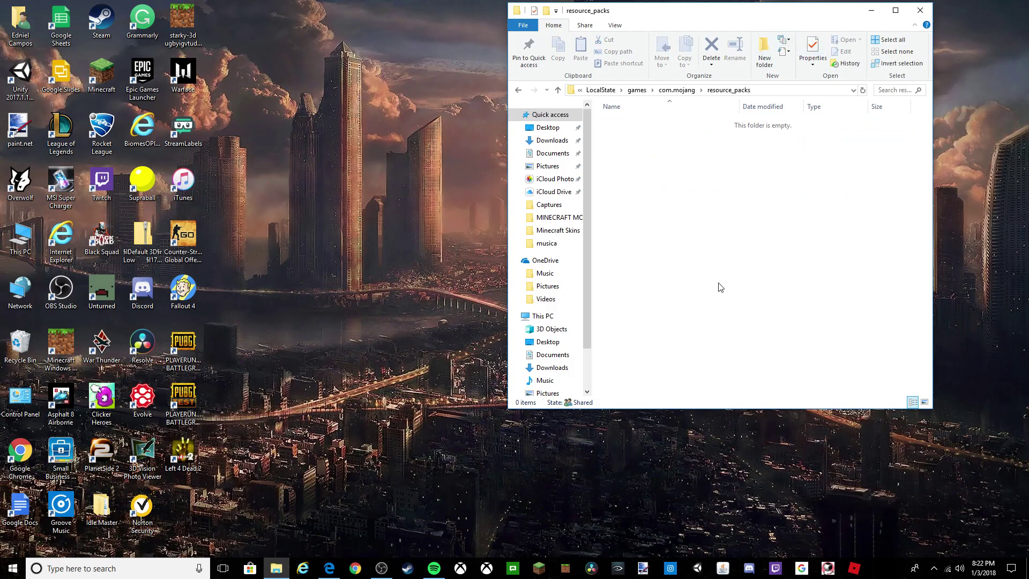
- Open Downloads > MINECRAFT MODS in a second Explorer window beside resource_packs
{"action": "left_click_drag", "start_coordinate": [836, 13], "coordinate": [875, 21]}
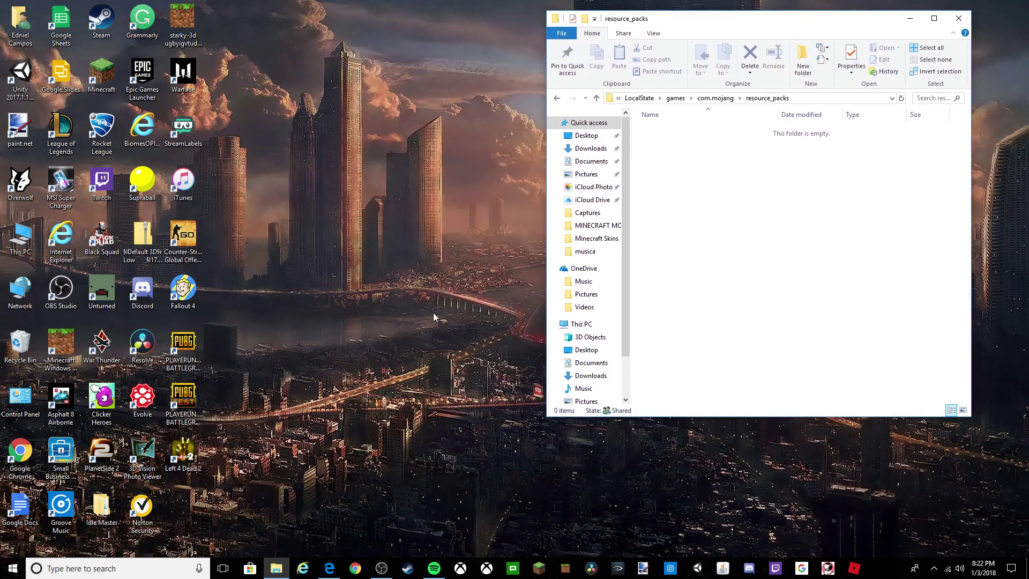
{"action": "right_click", "coordinate": [276, 568]}
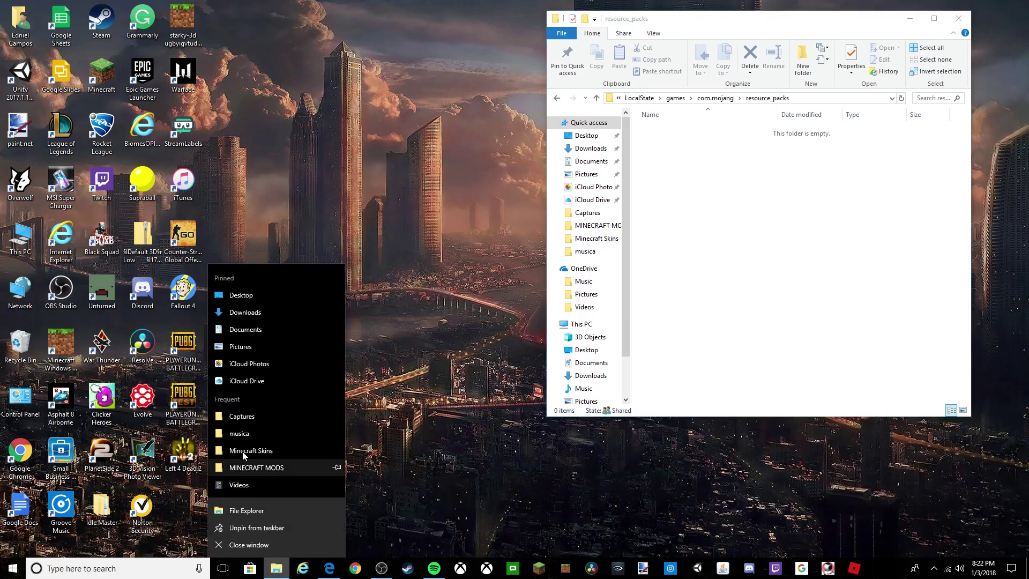
{"action": "left_click", "coordinate": [244, 312]}
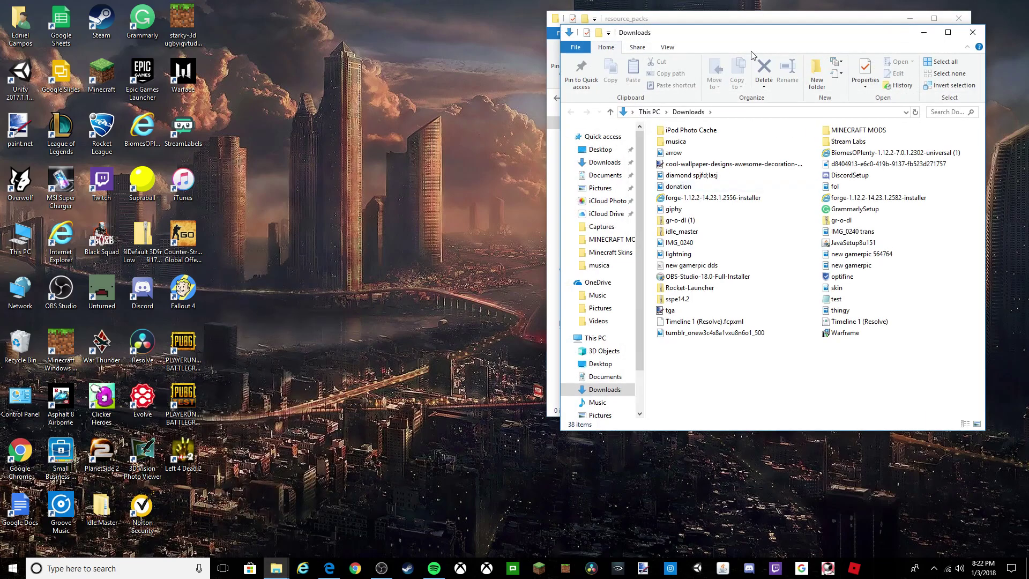
{"action": "left_click_drag", "start_coordinate": [745, 37], "coordinate": [287, 36]}
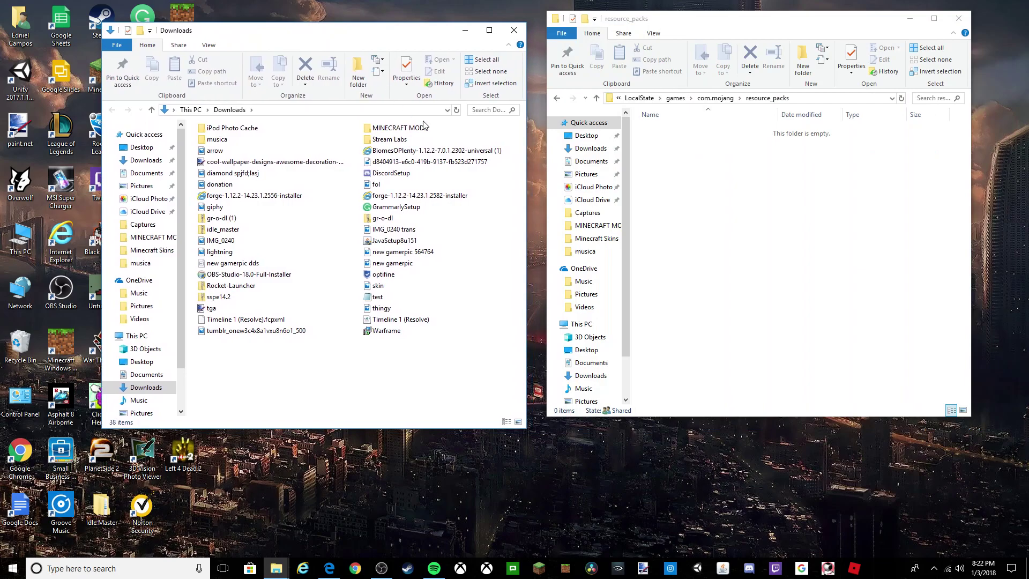
{"action": "double_click", "coordinate": [401, 128]}
- Drag the Energy Shaders PE&WE v.3.4.0 pack into resource_packs and minimise both windows
{"action": "left_click", "coordinate": [242, 152]}
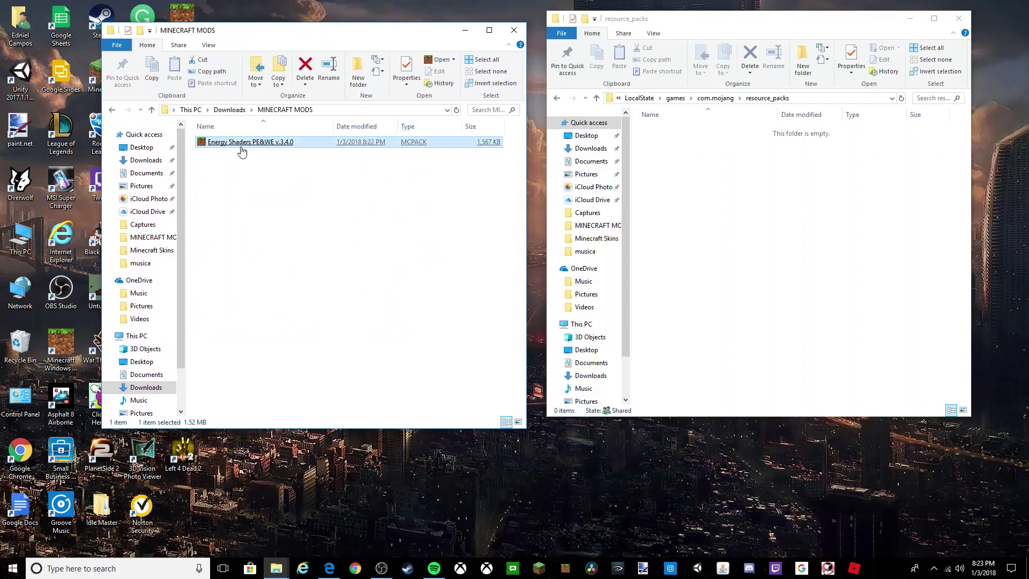
{"action": "mouse_move", "coordinate": [241, 152]}
{"action": "left_mouse_down"}
{"action": "mouse_move", "coordinate": [462, 158]}
{"action": "mouse_move", "coordinate": [776, 215]}
{"action": "left_mouse_up"}
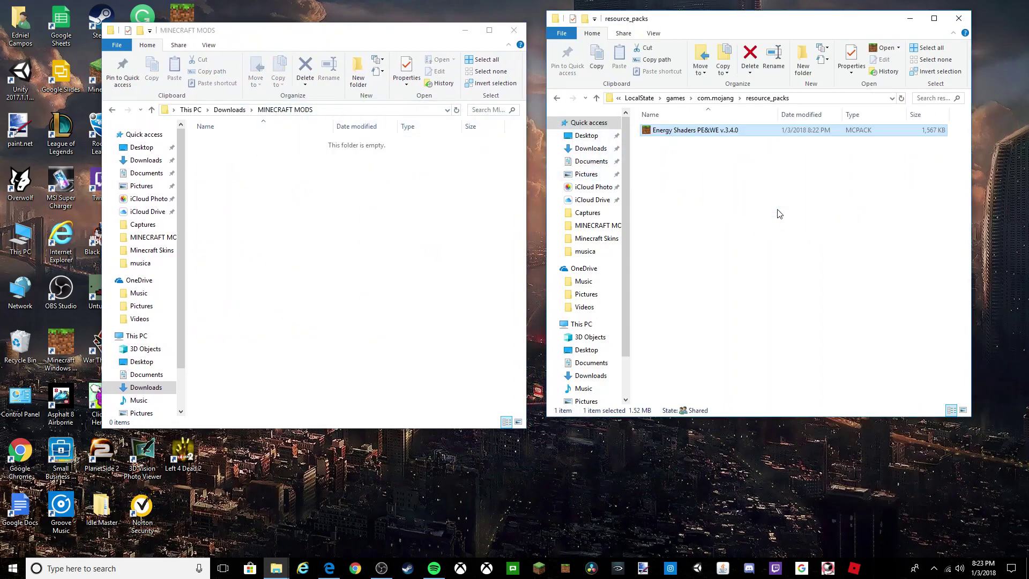
{"action": "left_click", "coordinate": [911, 21]}
{"action": "left_click", "coordinate": [465, 30]}
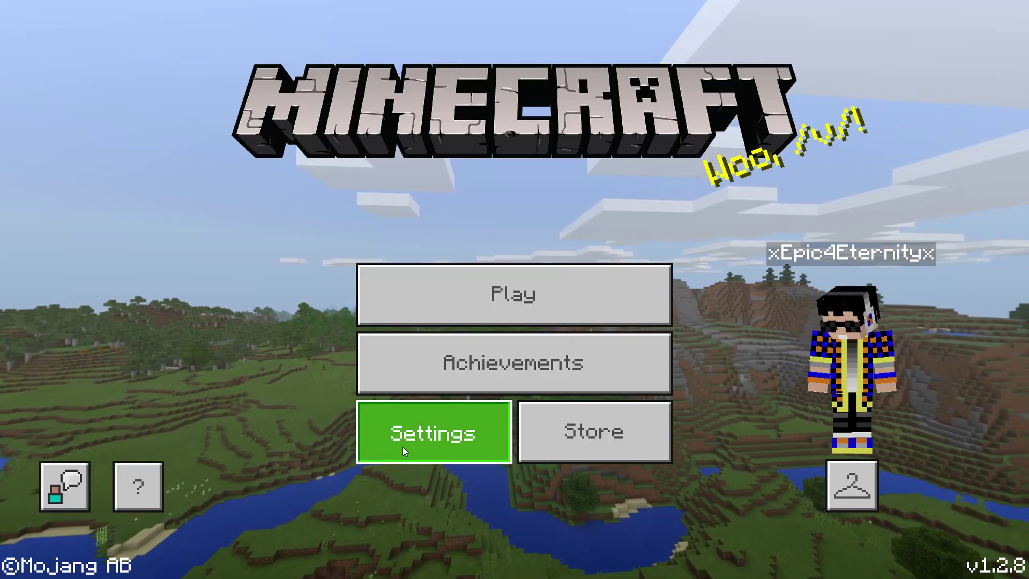
- Add Energy Shaders v.3.4.0 to the active packs in Settings > Global Resources, then exit settings
{"action": "left_click", "coordinate": [403, 447]}
{"action": "scroll", "coordinate": [249, 419], "scroll_direction": "down", "scroll_amount": 2}
{"action": "left_click", "coordinate": [241, 418]}
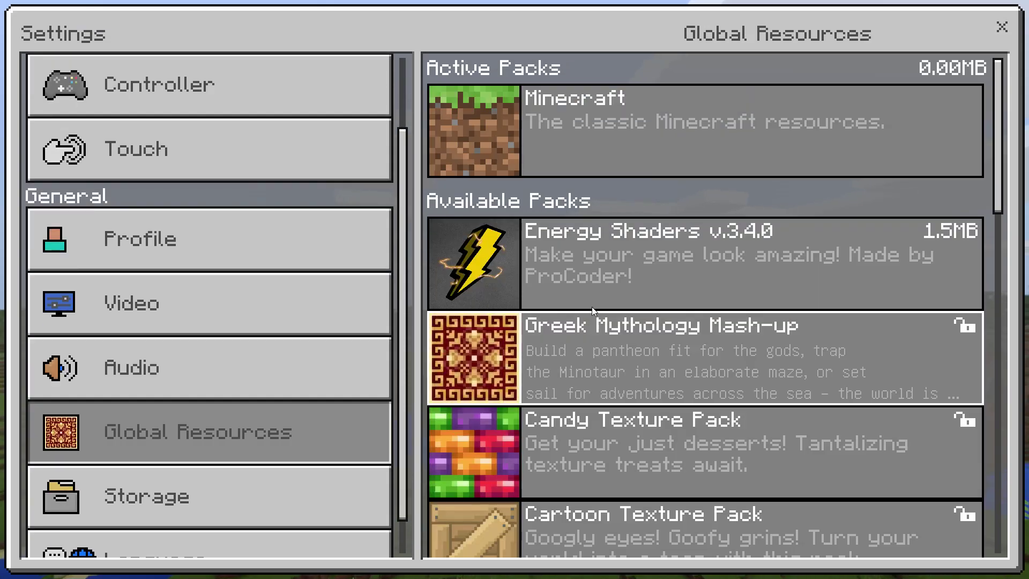
{"action": "left_click", "coordinate": [715, 282]}
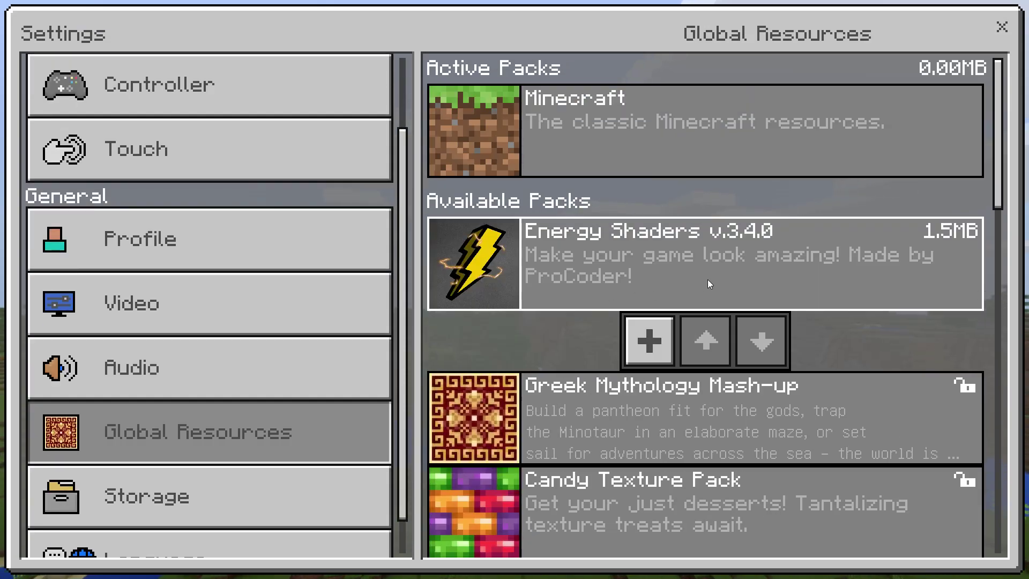
{"action": "left_click", "coordinate": [647, 343]}
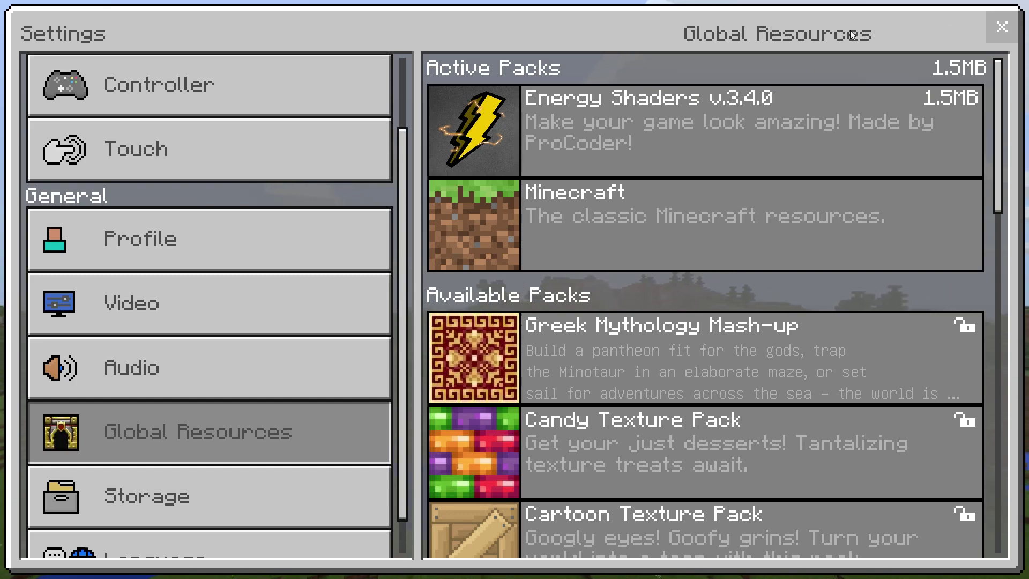
{"action": "key", "text": "Escape"}
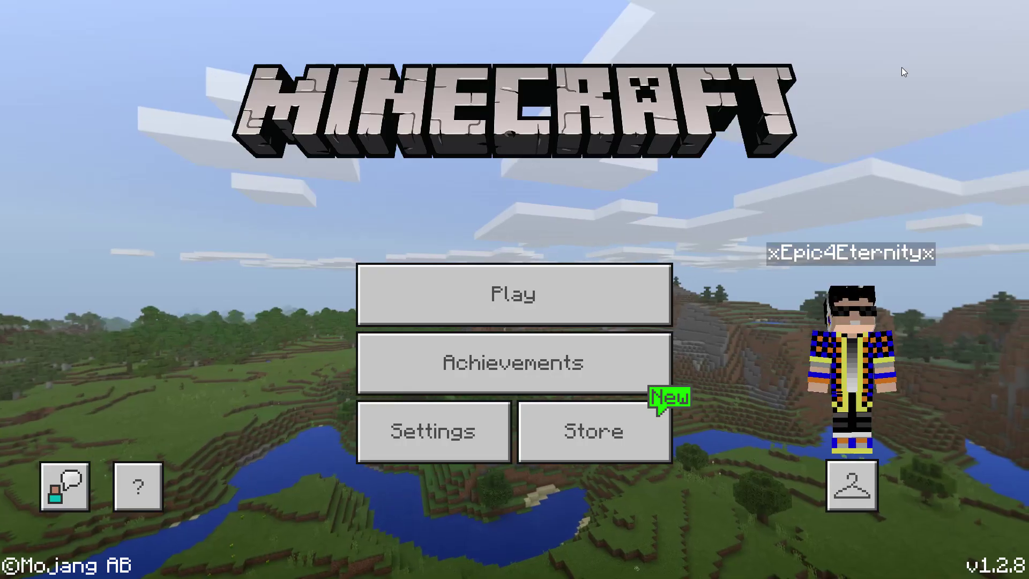
- Choose Play and load the My World survival world
{"action": "left_click", "coordinate": [560, 298]}
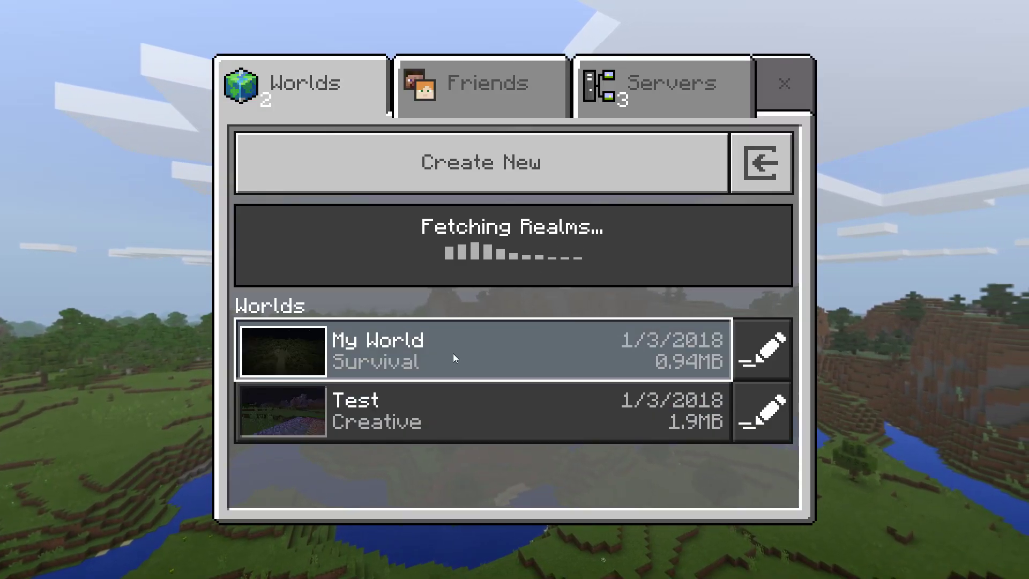
{"action": "left_click", "coordinate": [454, 358]}
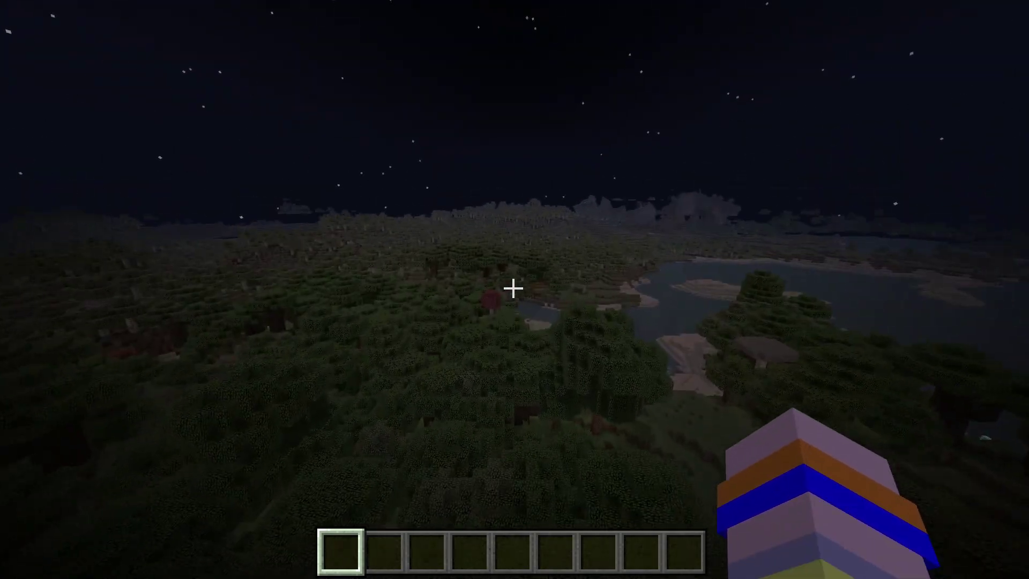
- Run the /time set day command from chat
{"action": "key", "text": "t"}
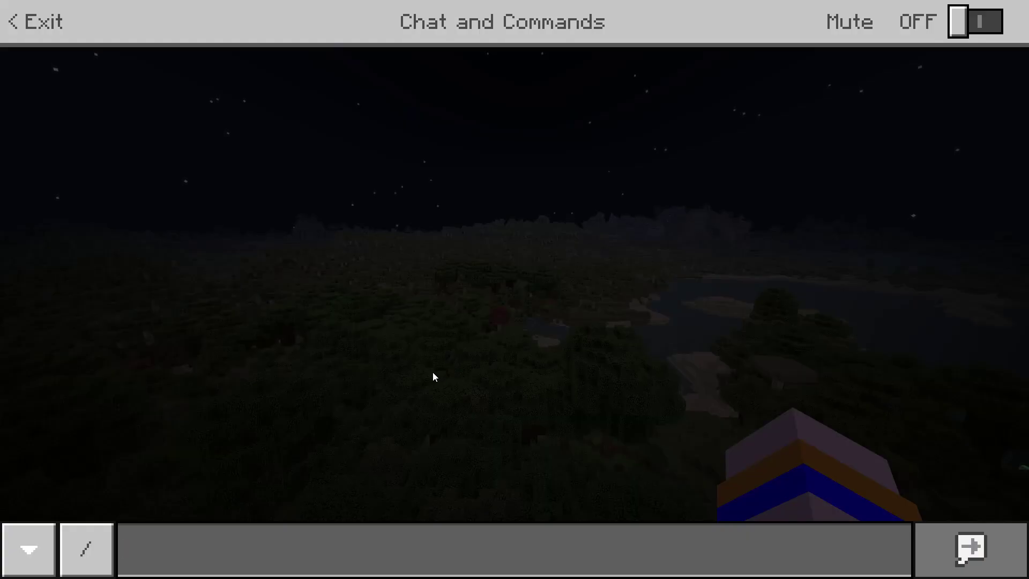
{"action": "type", "text": "/"}
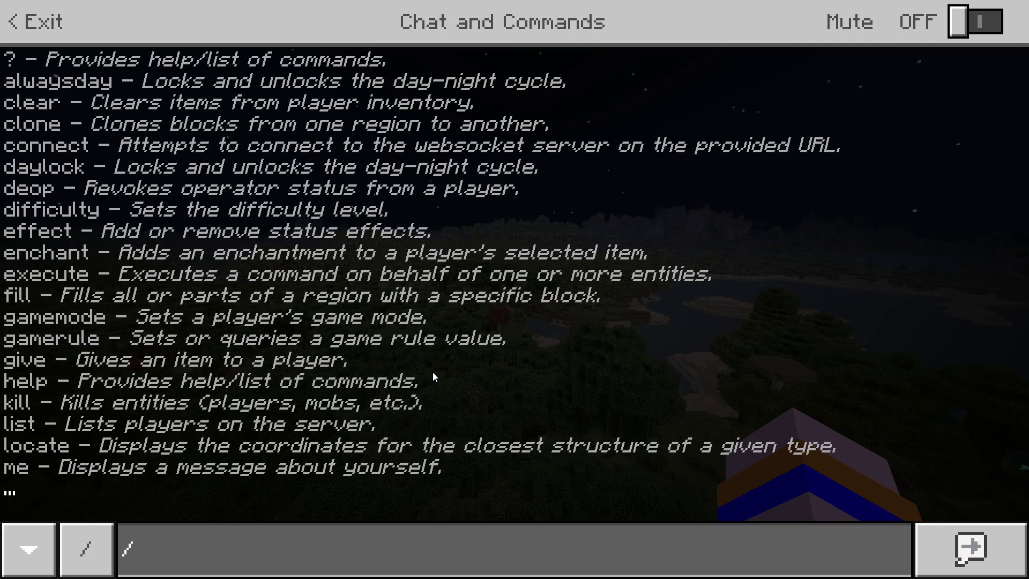
{"action": "type", "text": "time set"}
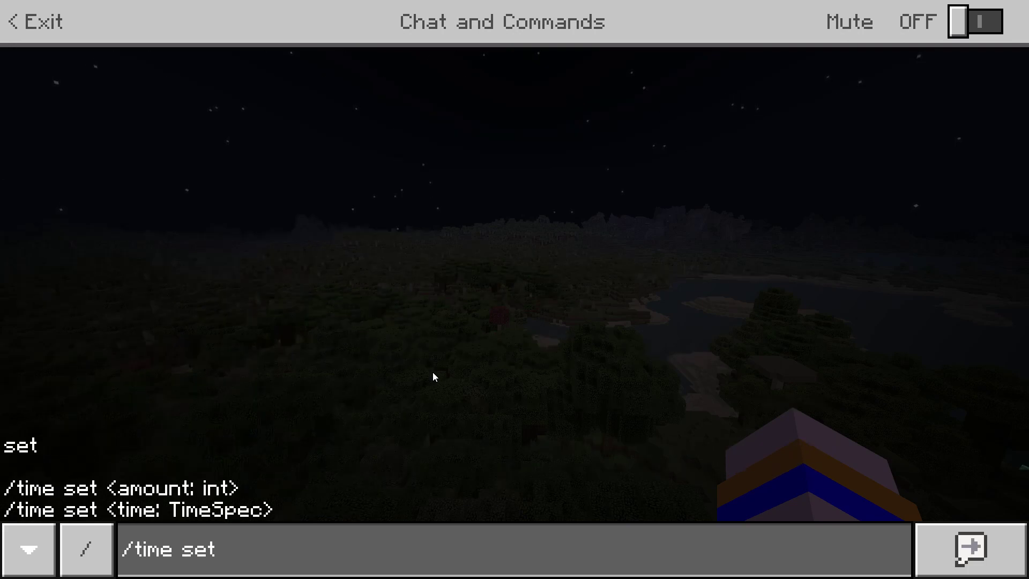
{"action": "type", "text": " day"}
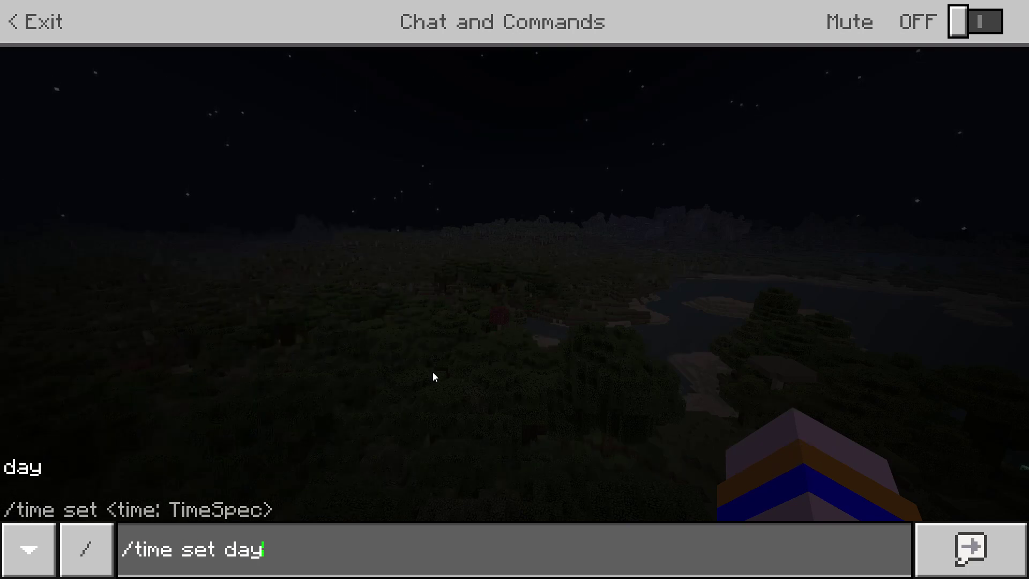
{"action": "key", "text": "Return"}
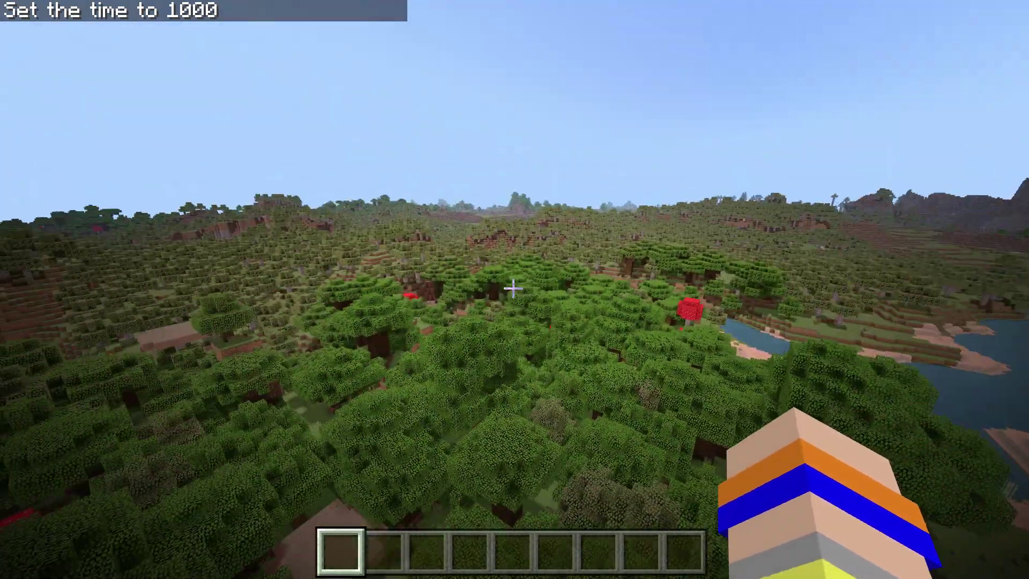